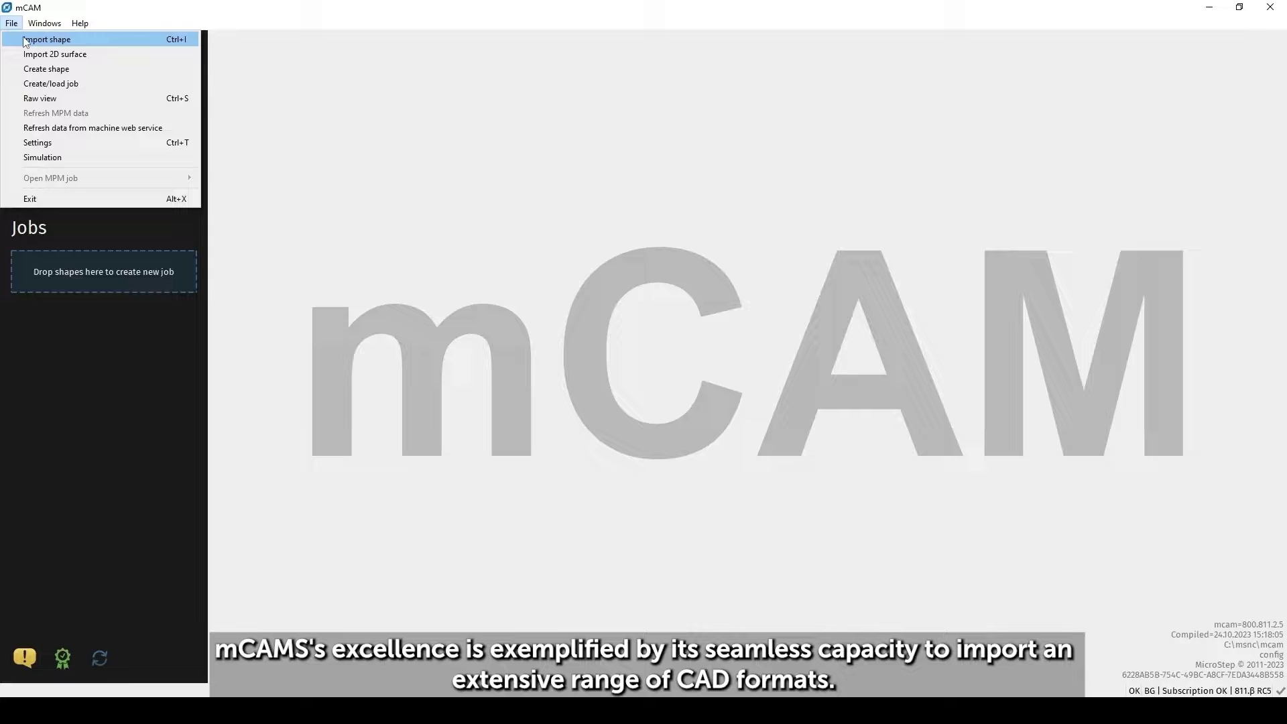
- Import all STEP example files from the mcam_examples new folder at once
{"action": "left_click", "coordinate": [47, 39]}
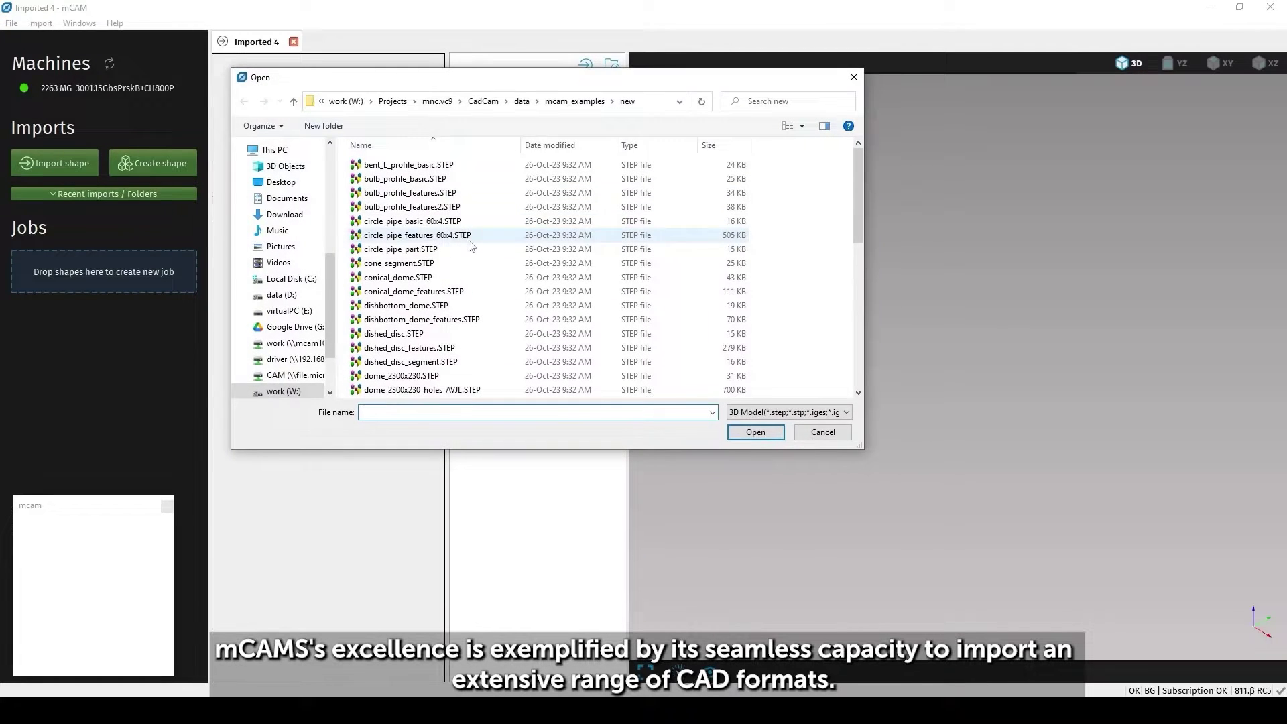
{"action": "key", "text": "ctrl+a"}
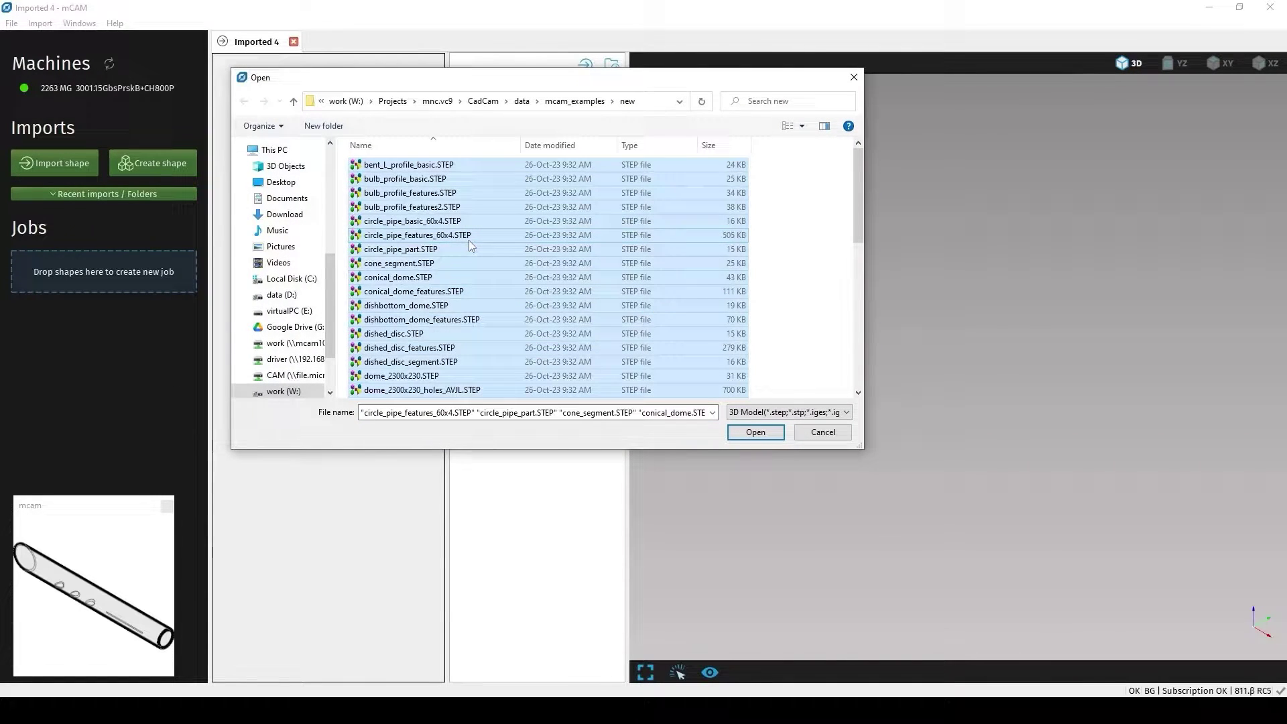
{"action": "key", "text": "Return"}
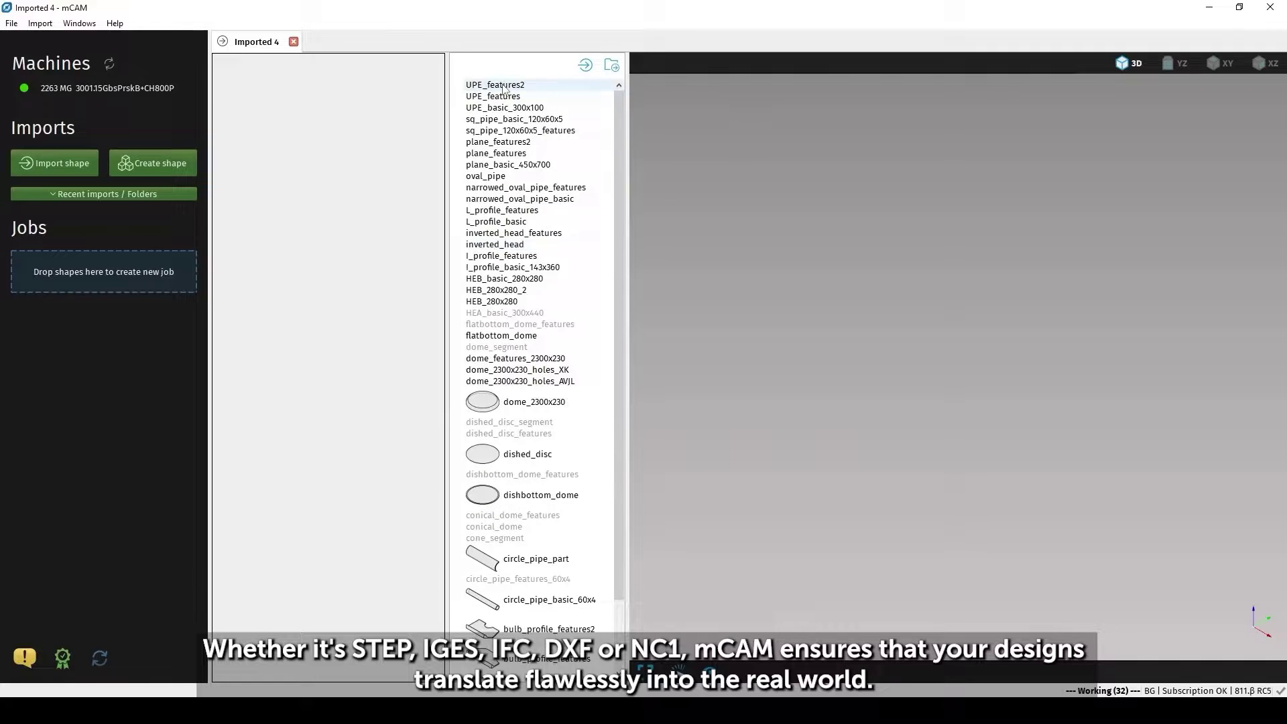
- Preview the UPE shapes, square and narrowed oval pipes, and the inverted head dome
{"action": "left_click", "coordinate": [504, 93]}
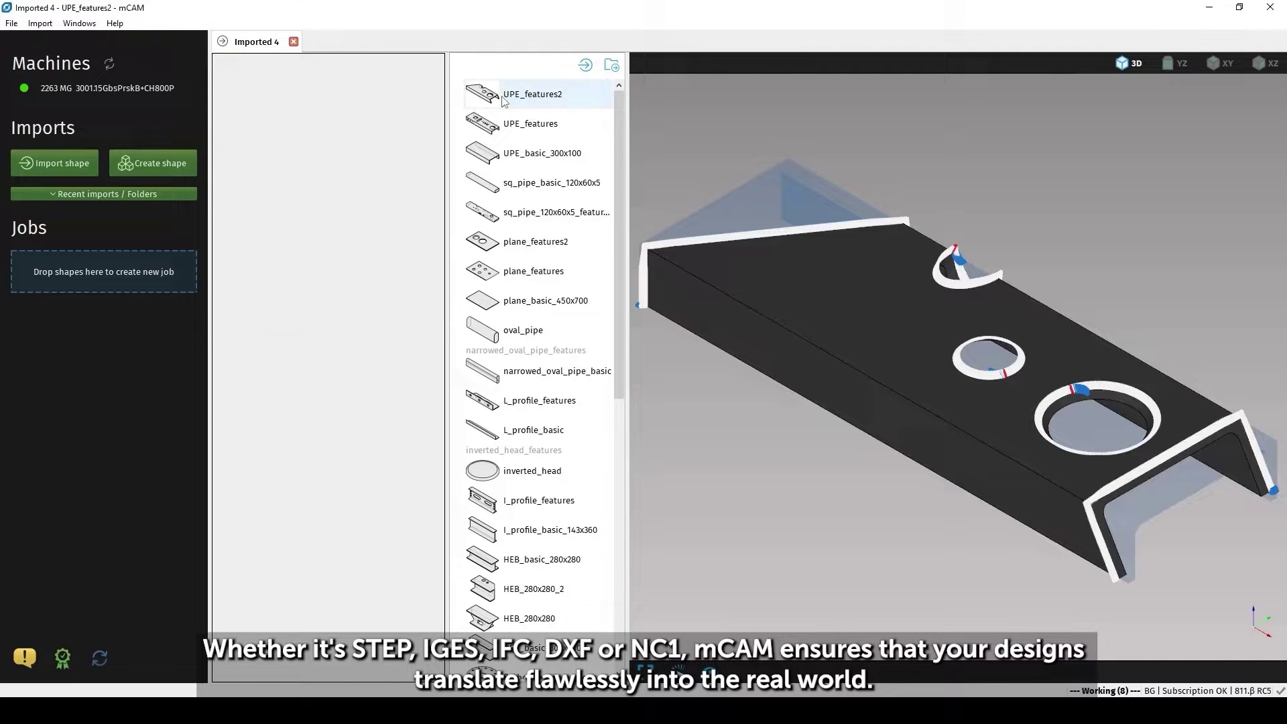
{"action": "left_click", "coordinate": [510, 127]}
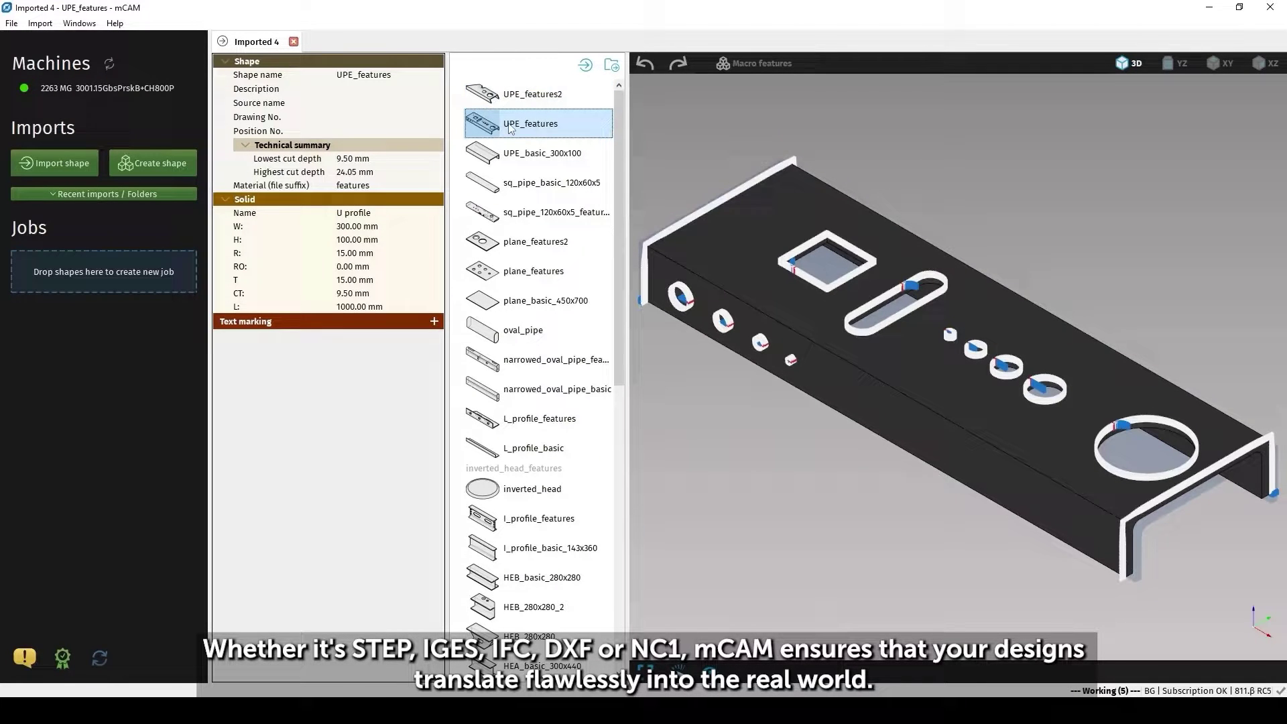
{"action": "left_click", "coordinate": [516, 161]}
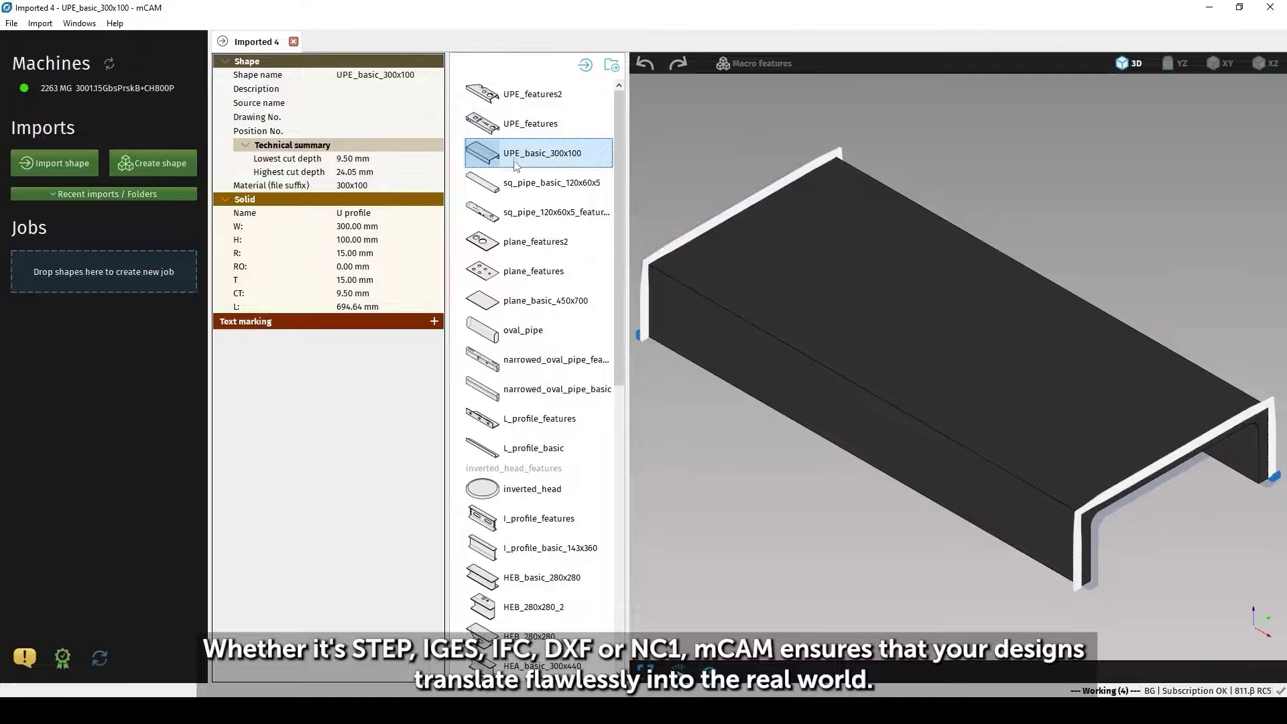
{"action": "left_click", "coordinate": [524, 213]}
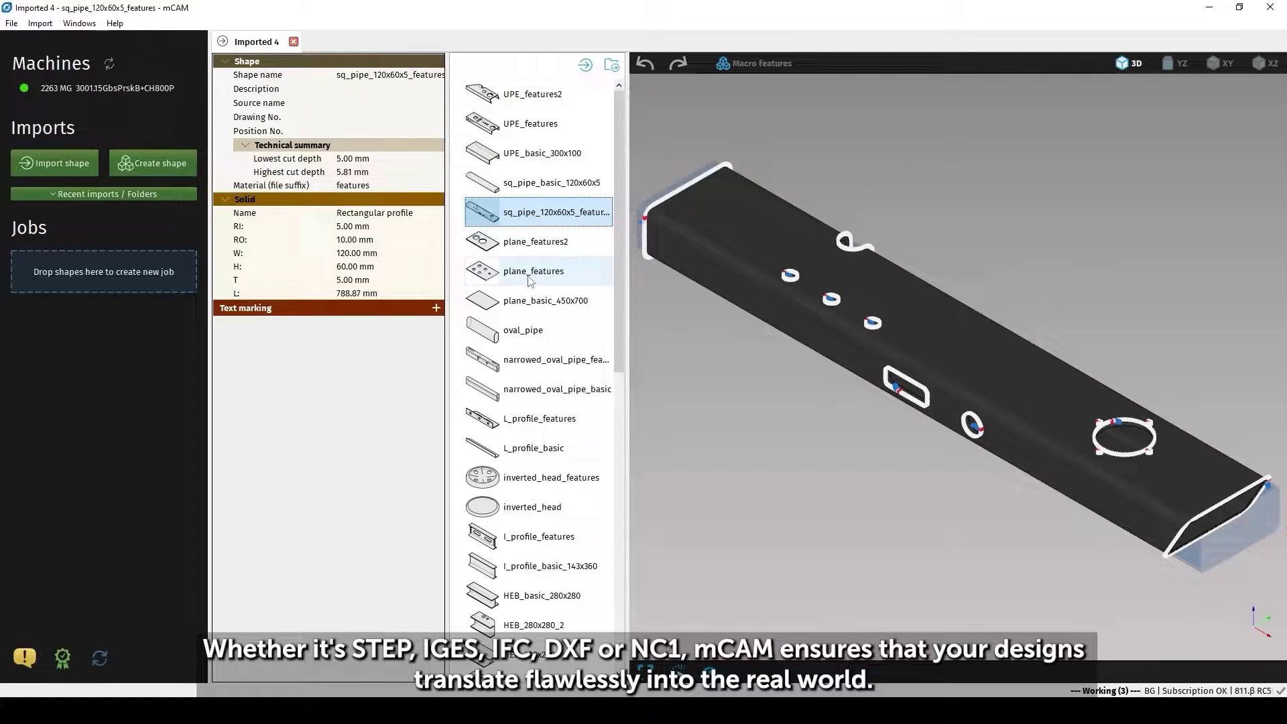
{"action": "left_click", "coordinate": [535, 362]}
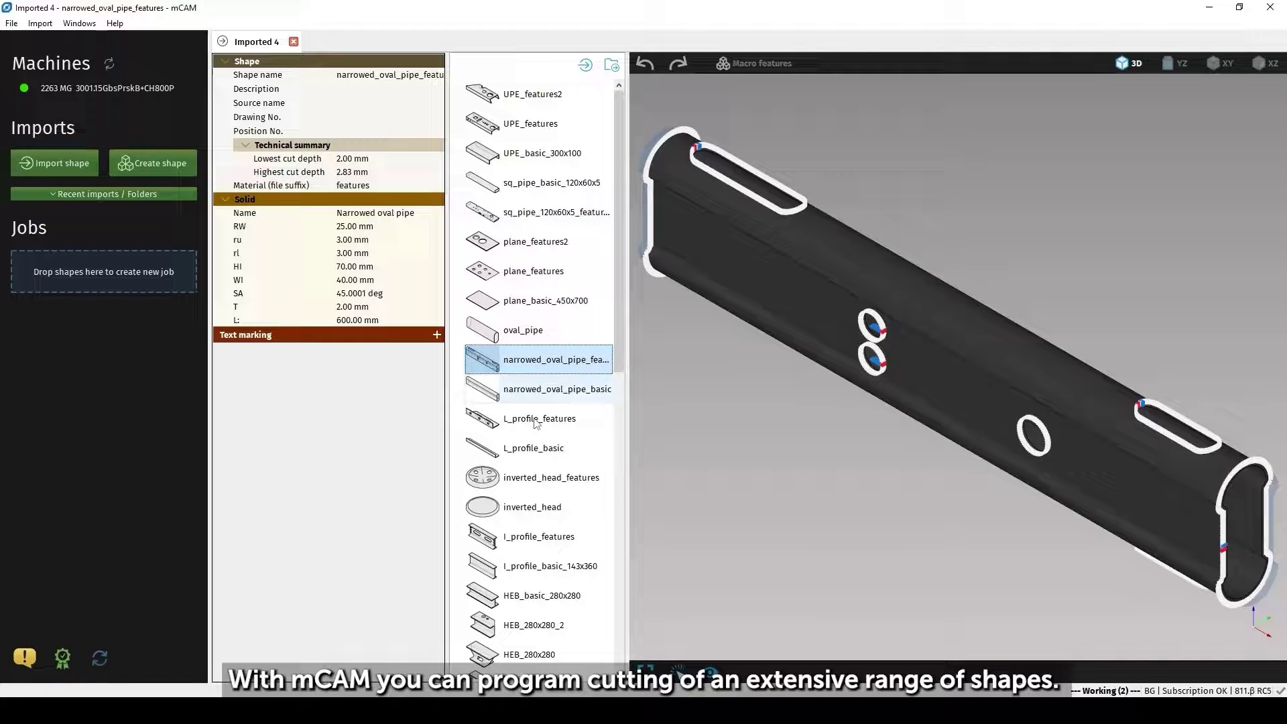
{"action": "left_click", "coordinate": [535, 489]}
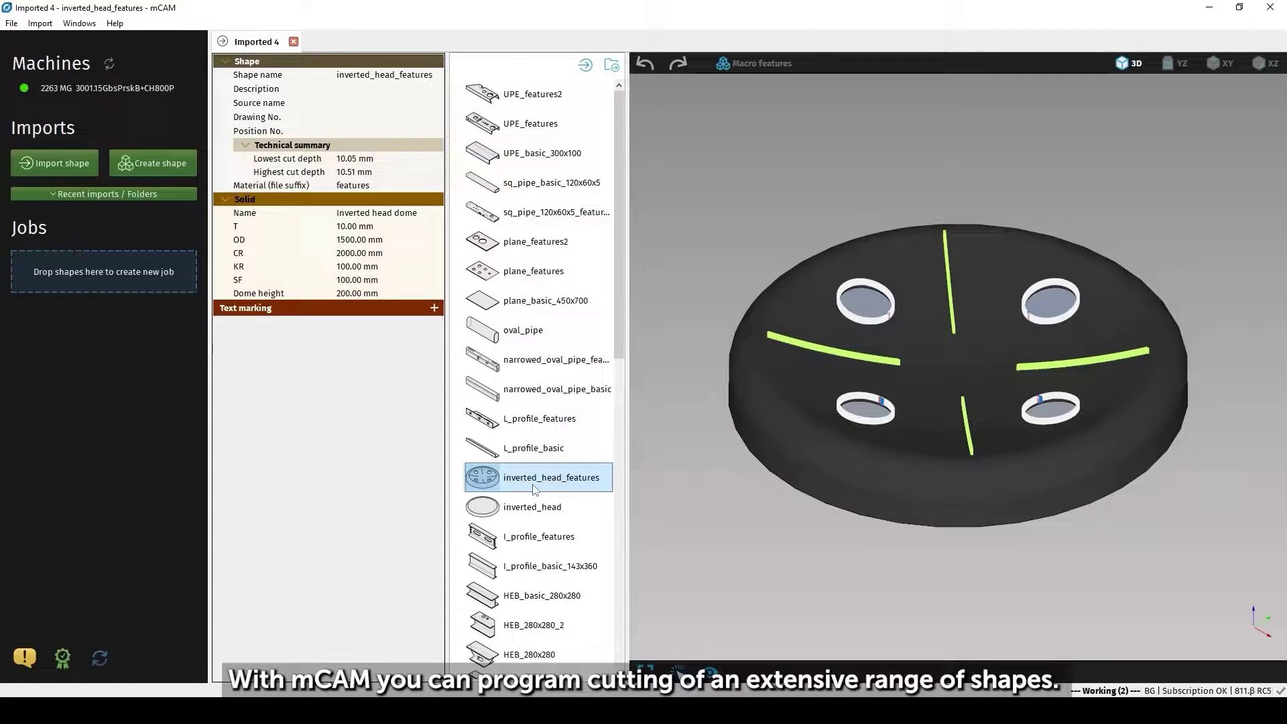
- Preview the I_profile and HEB_280x280_2 beams, the 2300x230 dome and the dished disc segment
{"action": "scroll", "coordinate": [529, 622], "scroll_direction": "down", "scroll_amount": 3}
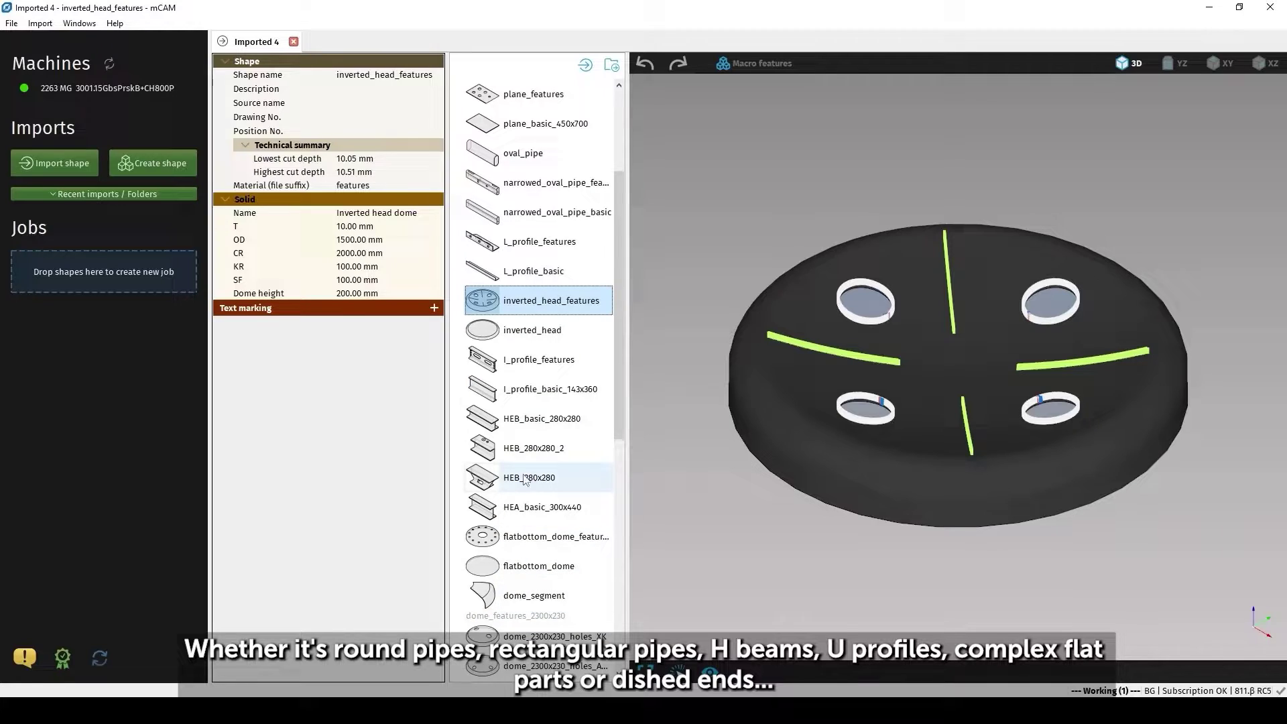
{"action": "left_click", "coordinate": [535, 359]}
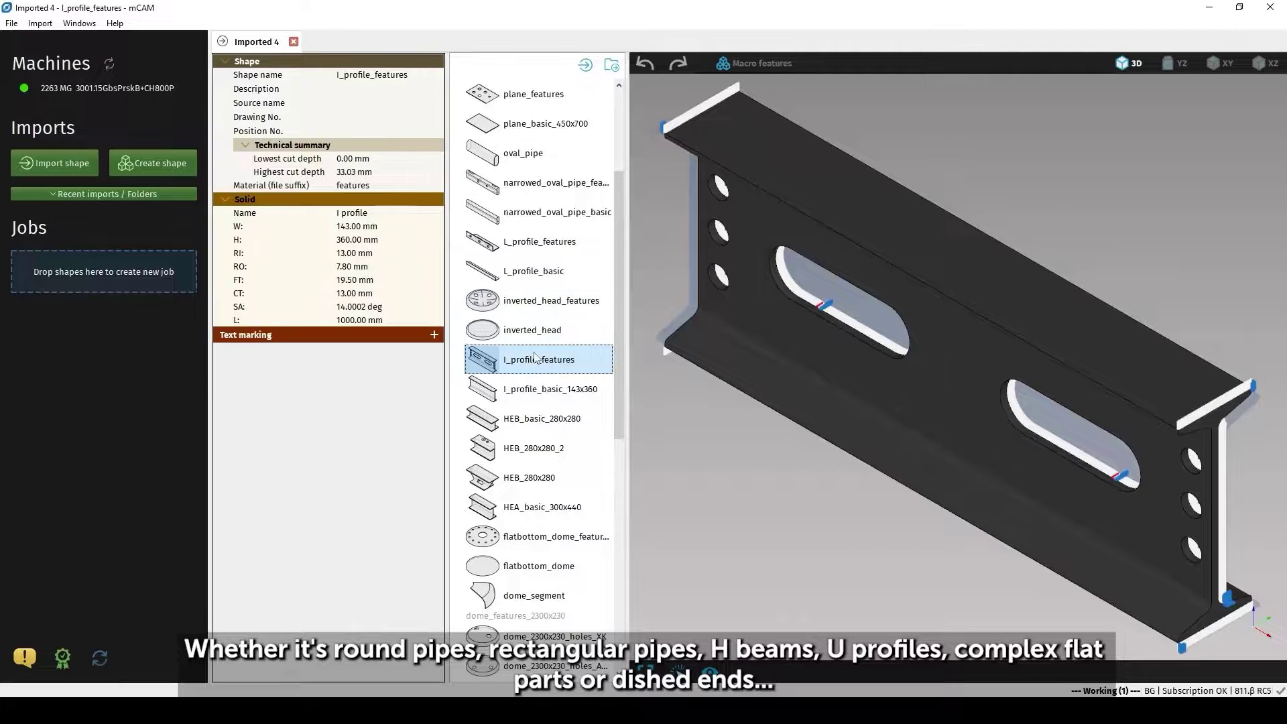
{"action": "left_click", "coordinate": [527, 449]}
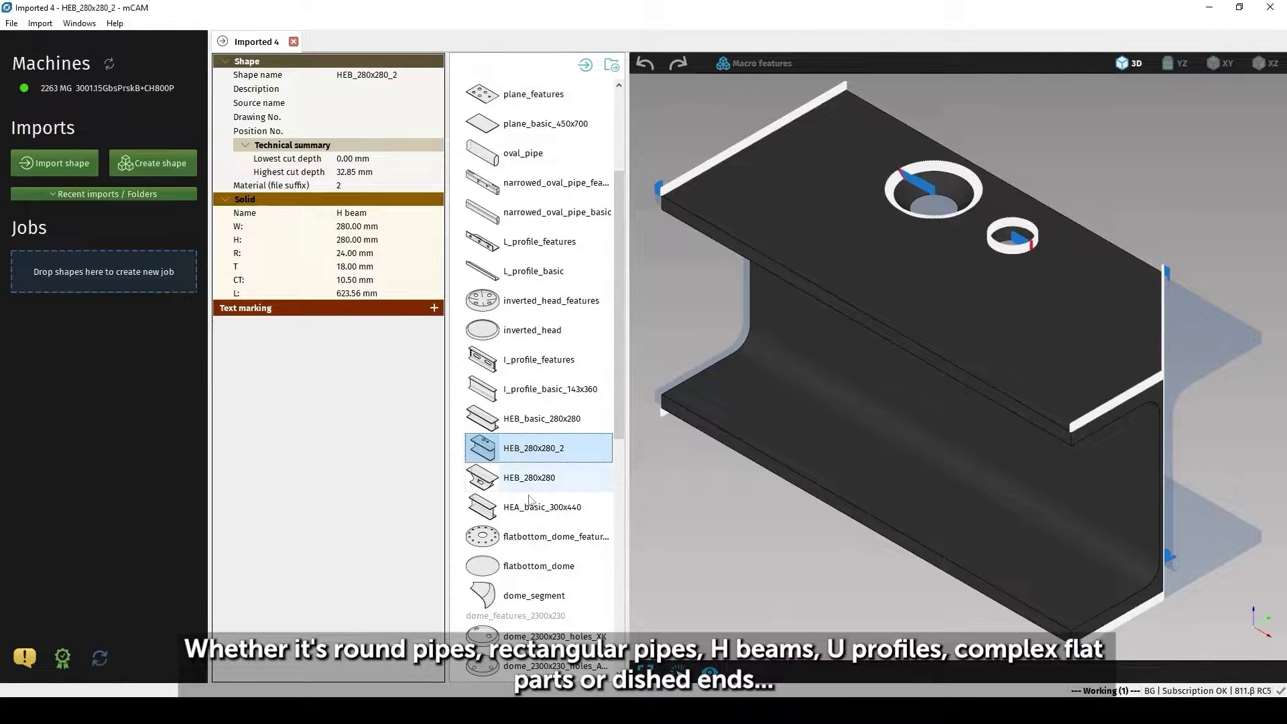
{"action": "scroll", "coordinate": [529, 499], "scroll_direction": "down", "scroll_amount": 3}
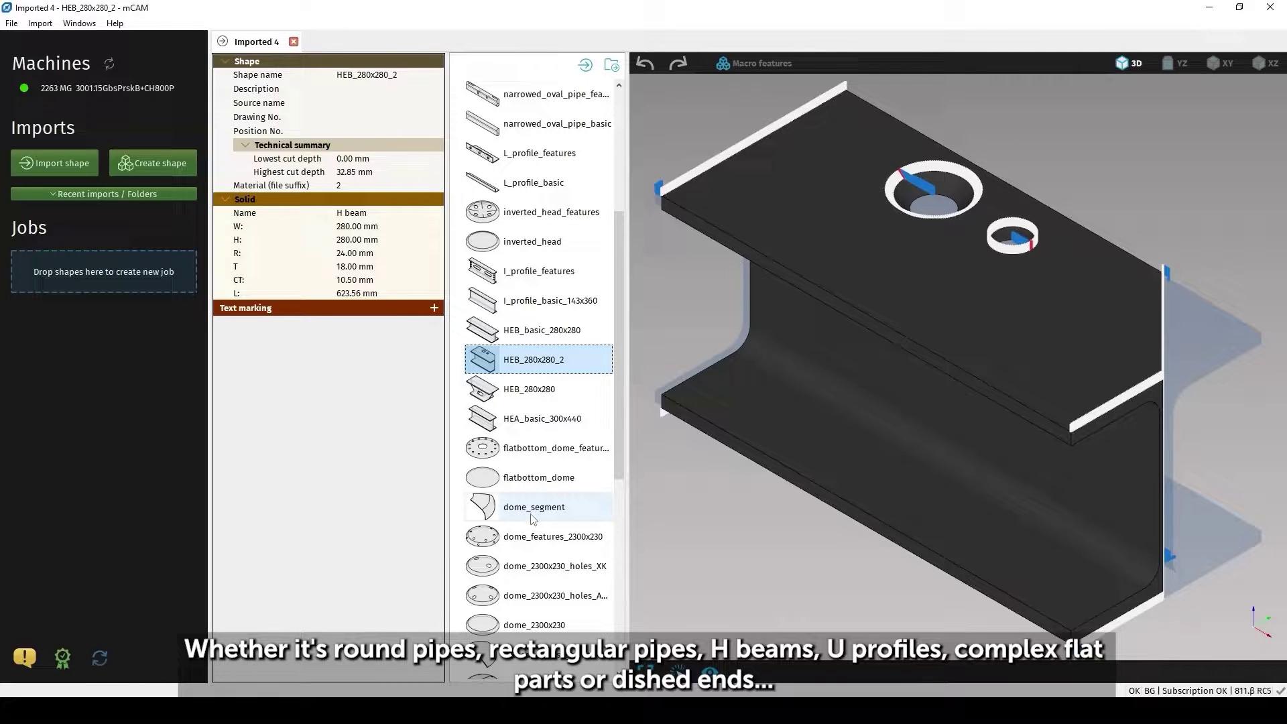
{"action": "left_click", "coordinate": [536, 536]}
{"action": "scroll", "coordinate": [536, 536], "scroll_direction": "down", "scroll_amount": 9}
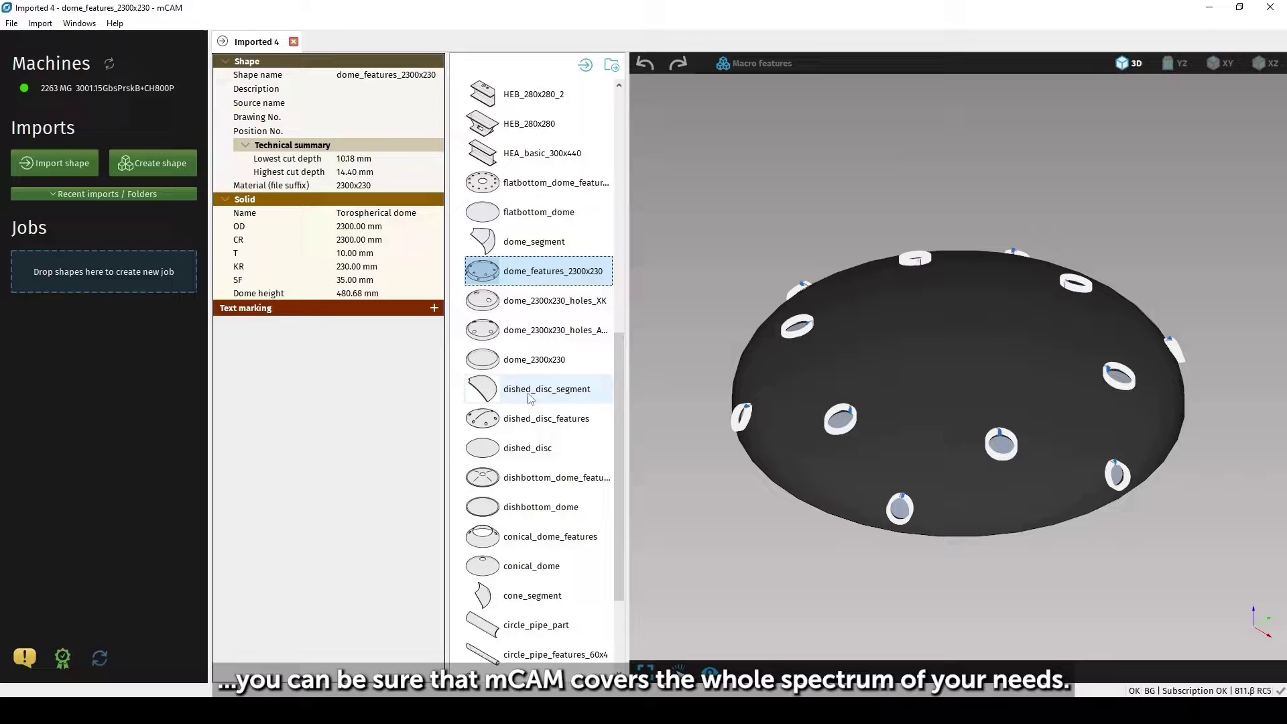
{"action": "left_click", "coordinate": [531, 396]}
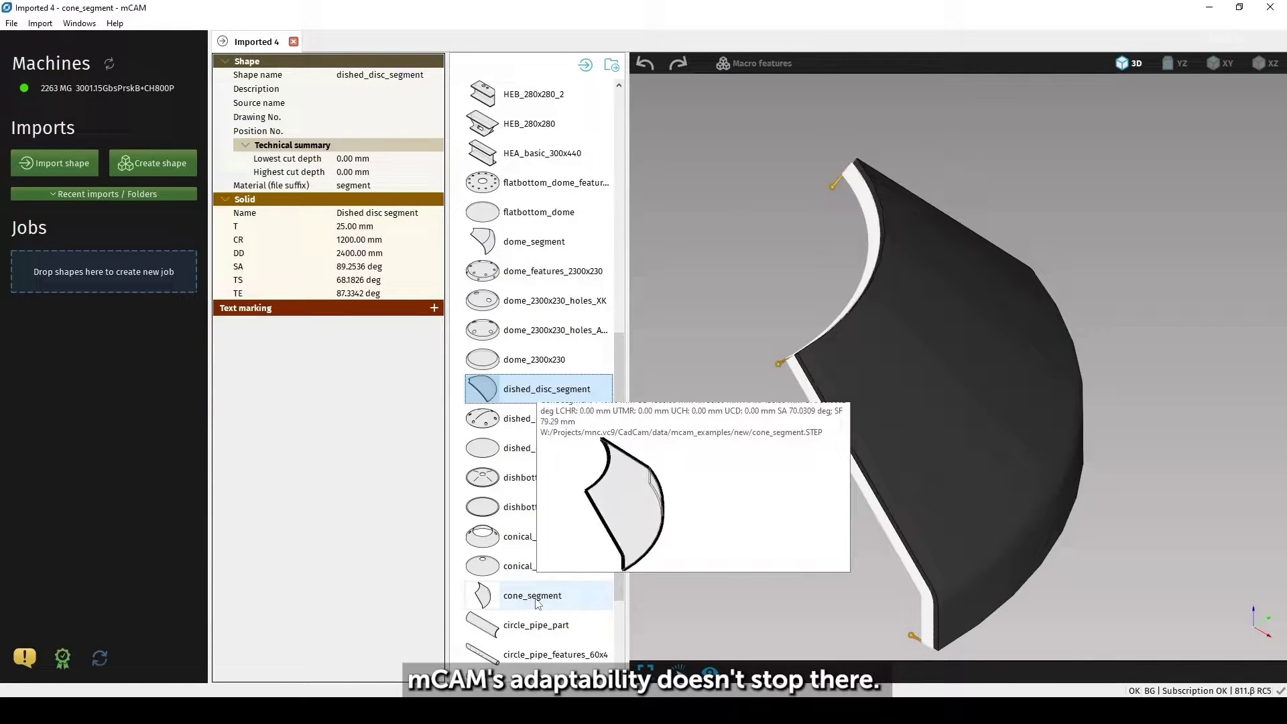
- Preview cone_segment, then give the 1185 mm stock job the XPR300 5 mm 40 A bevel tool
{"action": "left_click", "coordinate": [538, 603]}
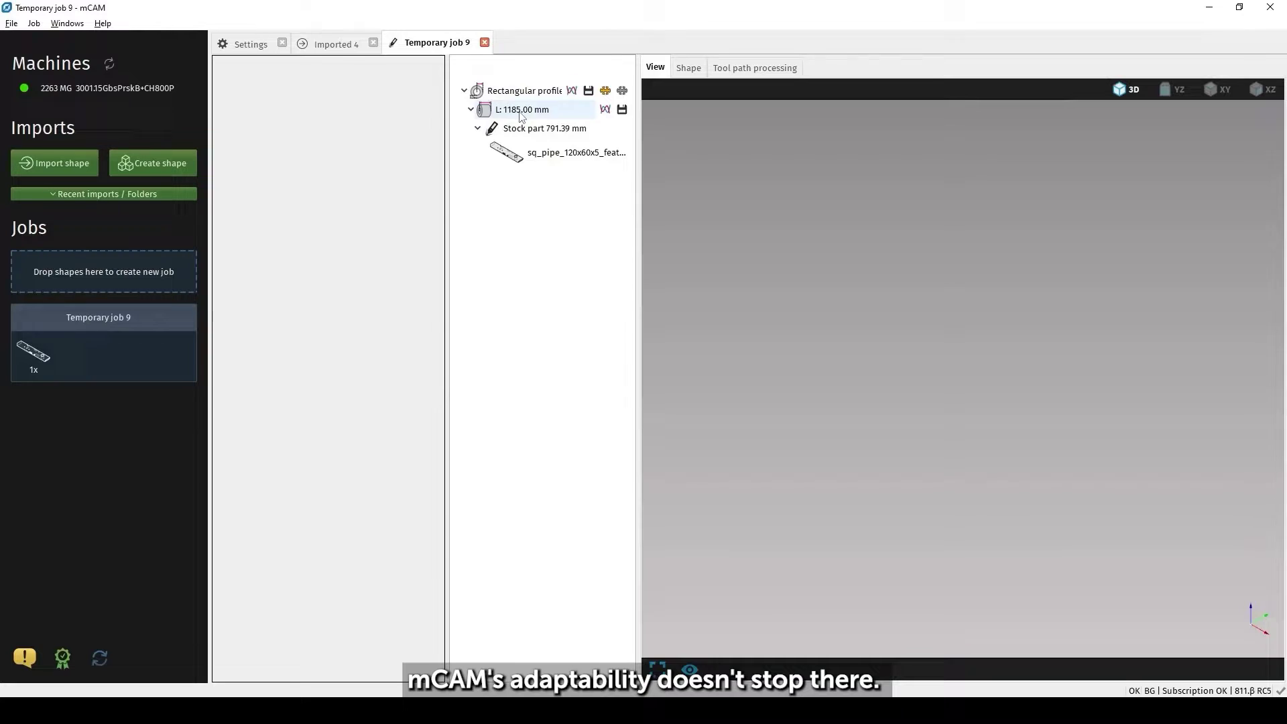
{"action": "left_click", "coordinate": [522, 111]}
{"action": "left_click", "coordinate": [405, 241]}
{"action": "left_click", "coordinate": [376, 271]}
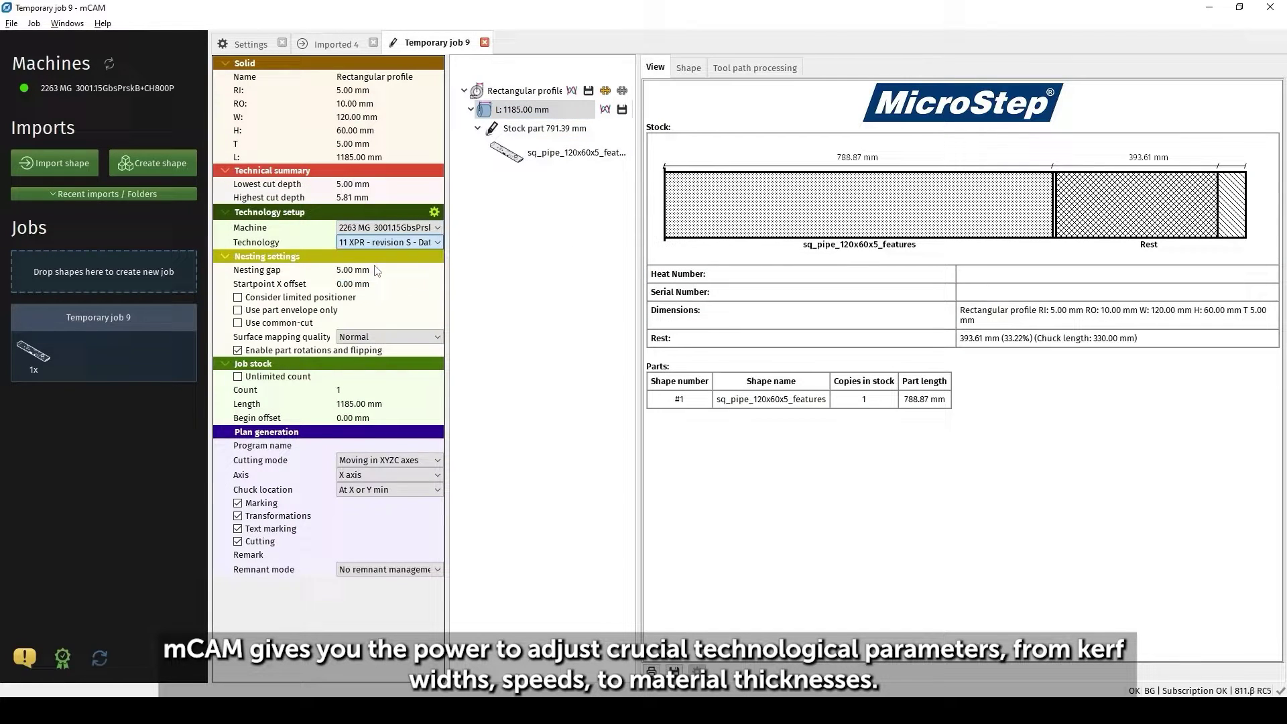
{"action": "left_click", "coordinate": [360, 287]}
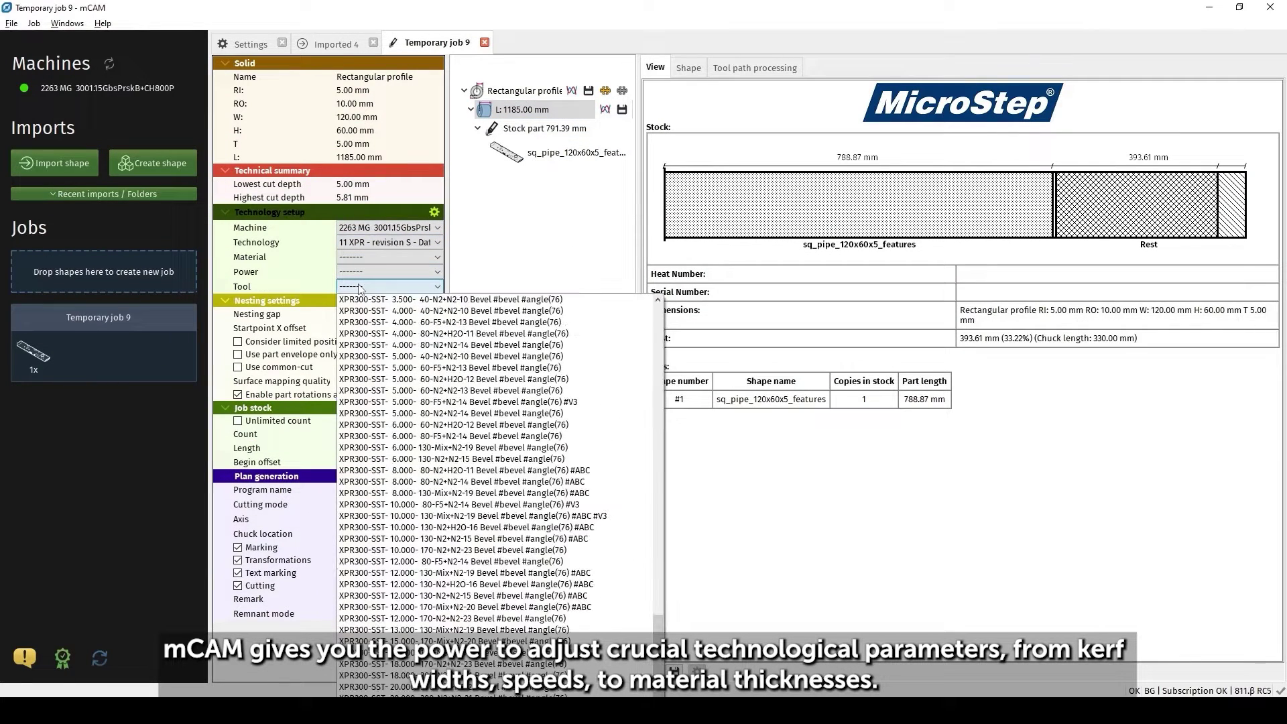
{"action": "left_click", "coordinate": [374, 357]}
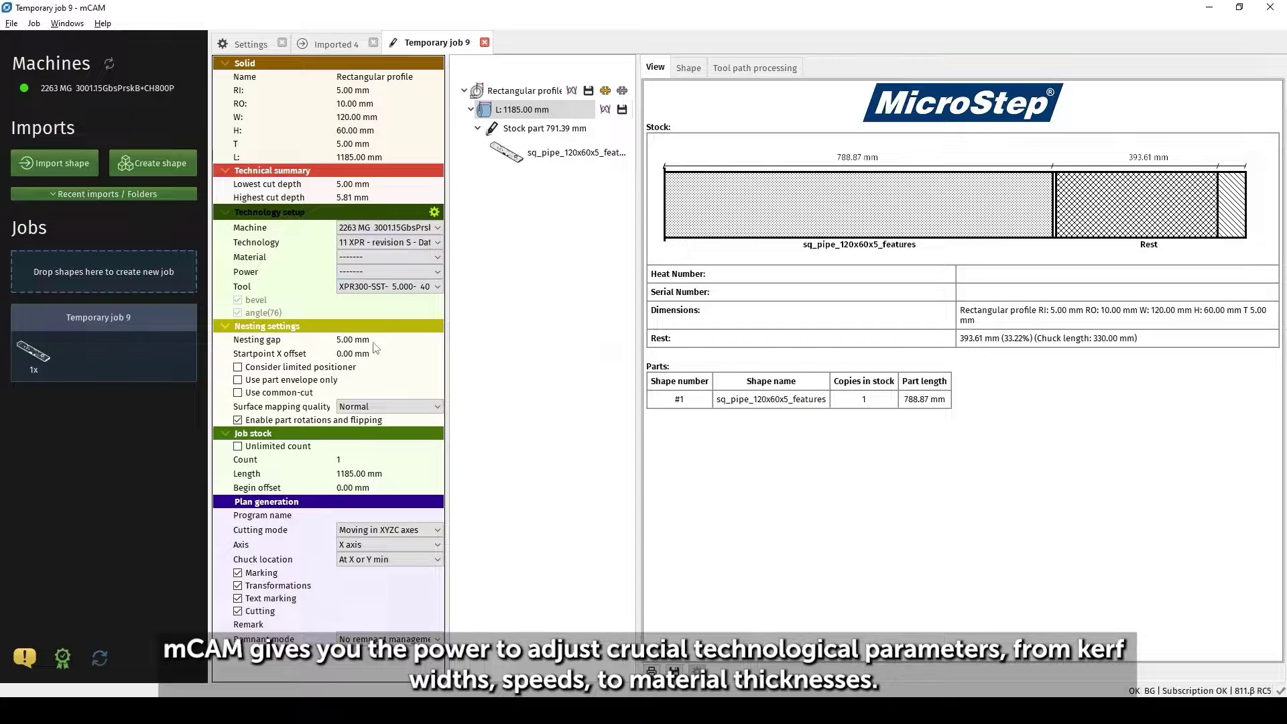
- Review the tool's expert table data for Bevel cut top and Straight cut operations
{"action": "left_click", "coordinate": [433, 212]}
{"action": "left_click", "coordinate": [575, 188]}
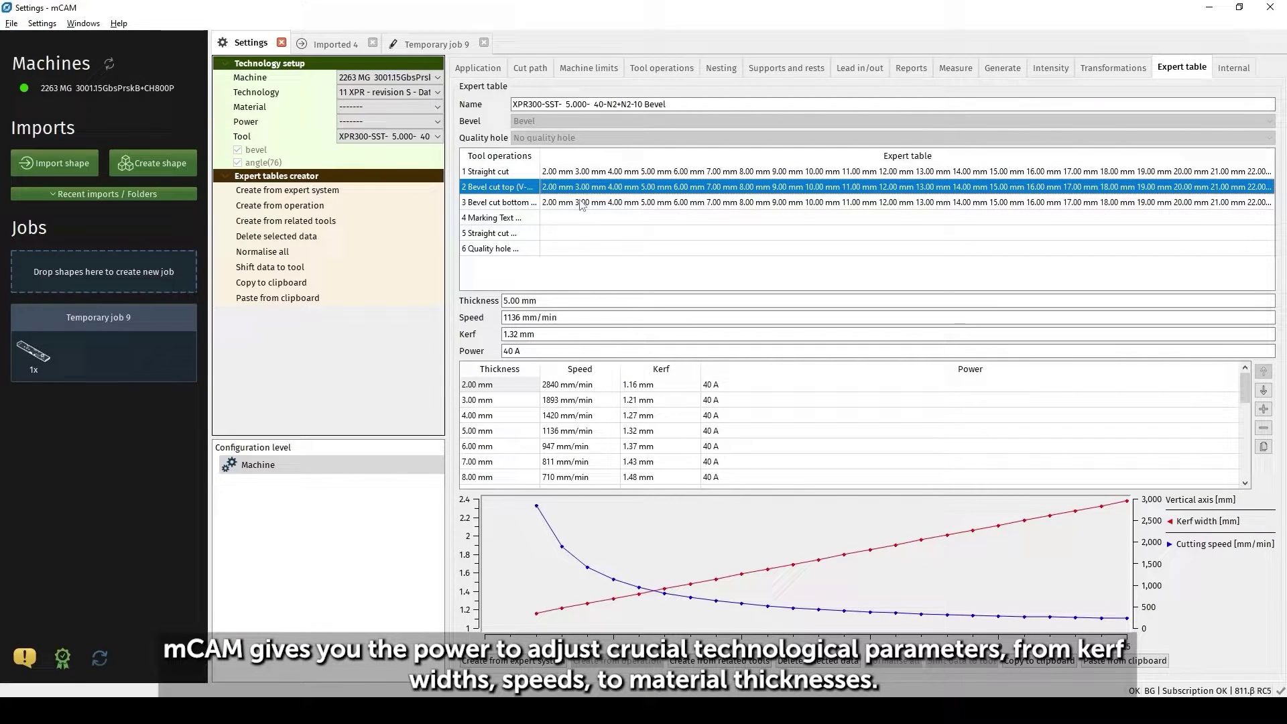
{"action": "left_click", "coordinate": [582, 202]}
{"action": "left_click", "coordinate": [582, 189]}
{"action": "left_click", "coordinate": [579, 178]}
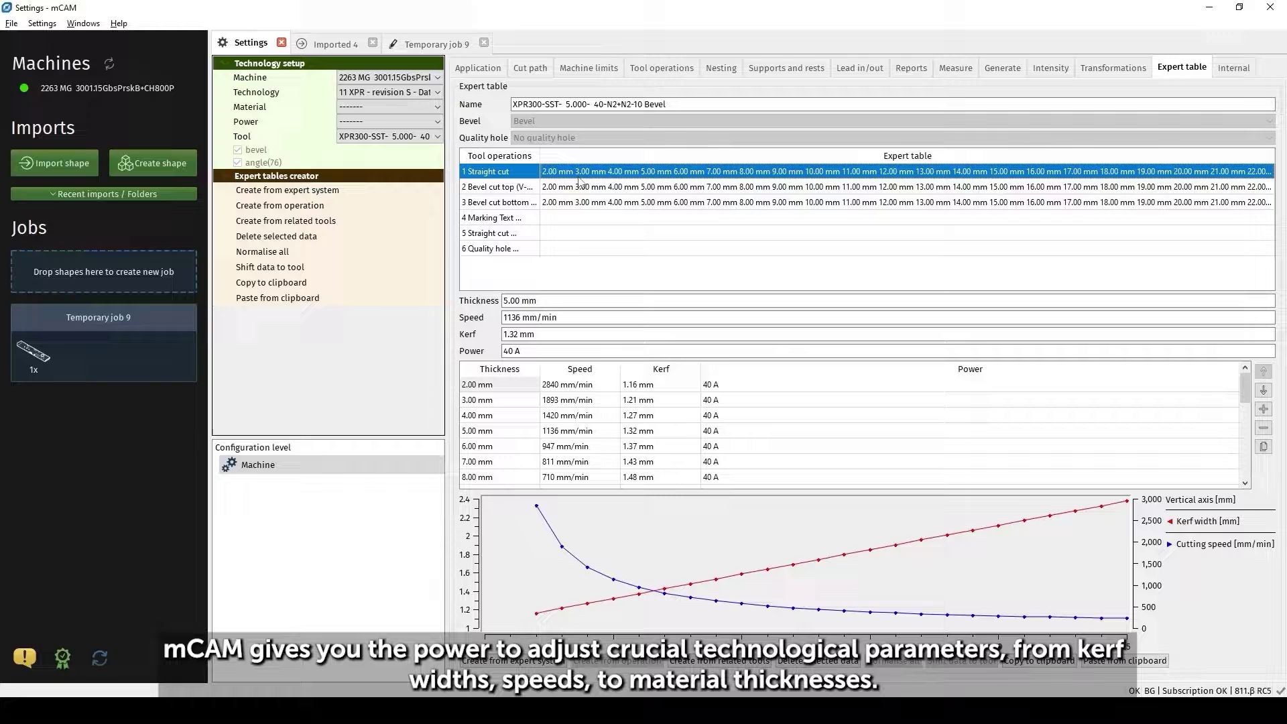
{"action": "left_click", "coordinate": [417, 44]}
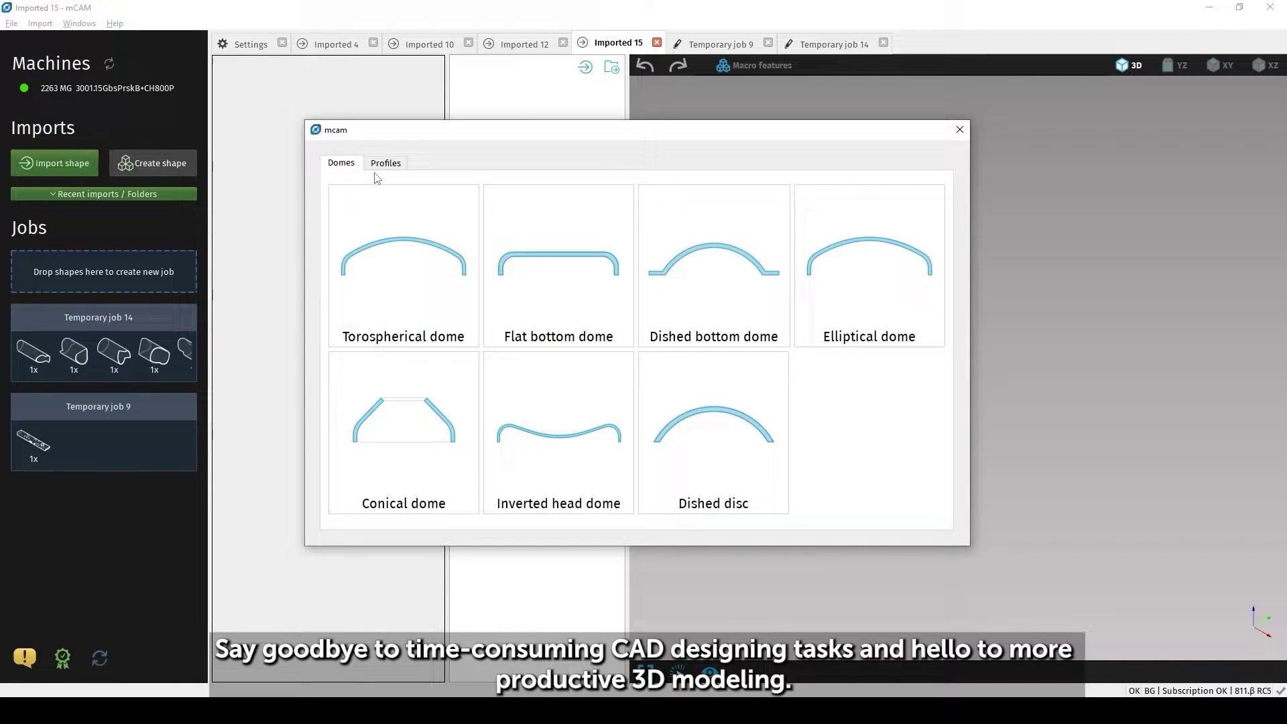
- Create a torospherical dome from the macro library and name it dome1
{"action": "left_click", "coordinate": [385, 163]}
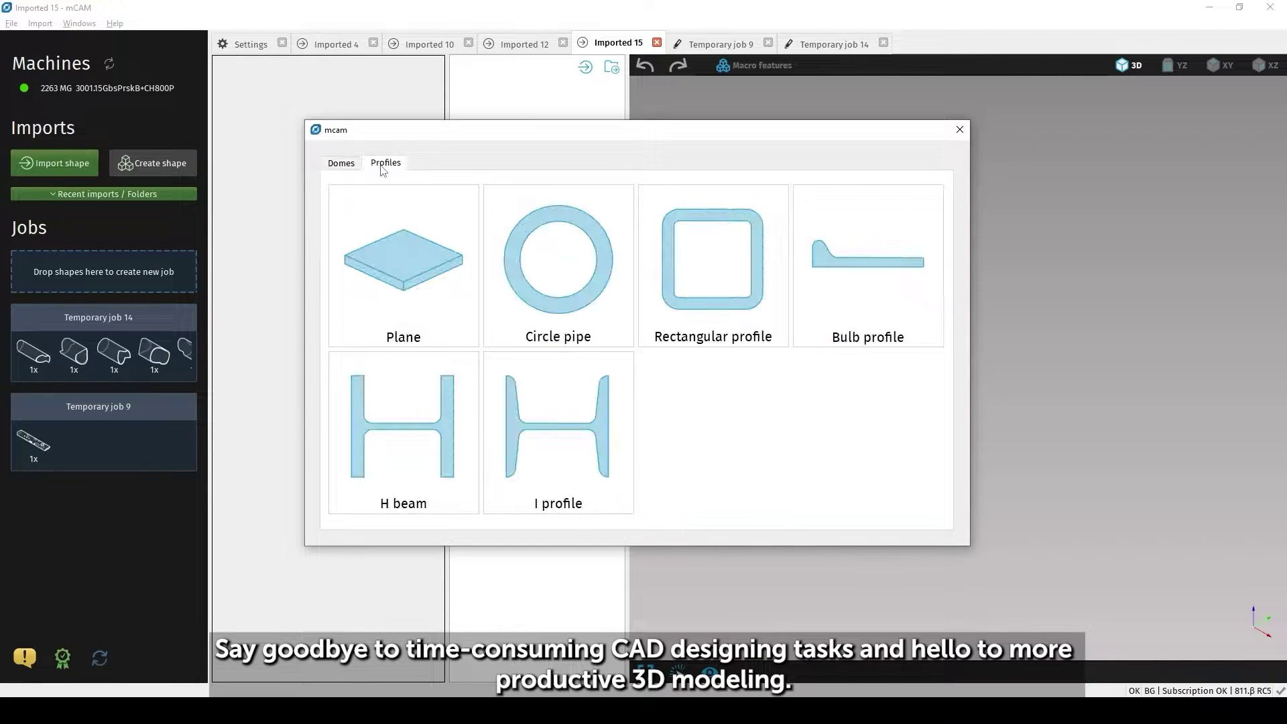
{"action": "left_click", "coordinate": [342, 163]}
{"action": "left_click", "coordinate": [396, 238]}
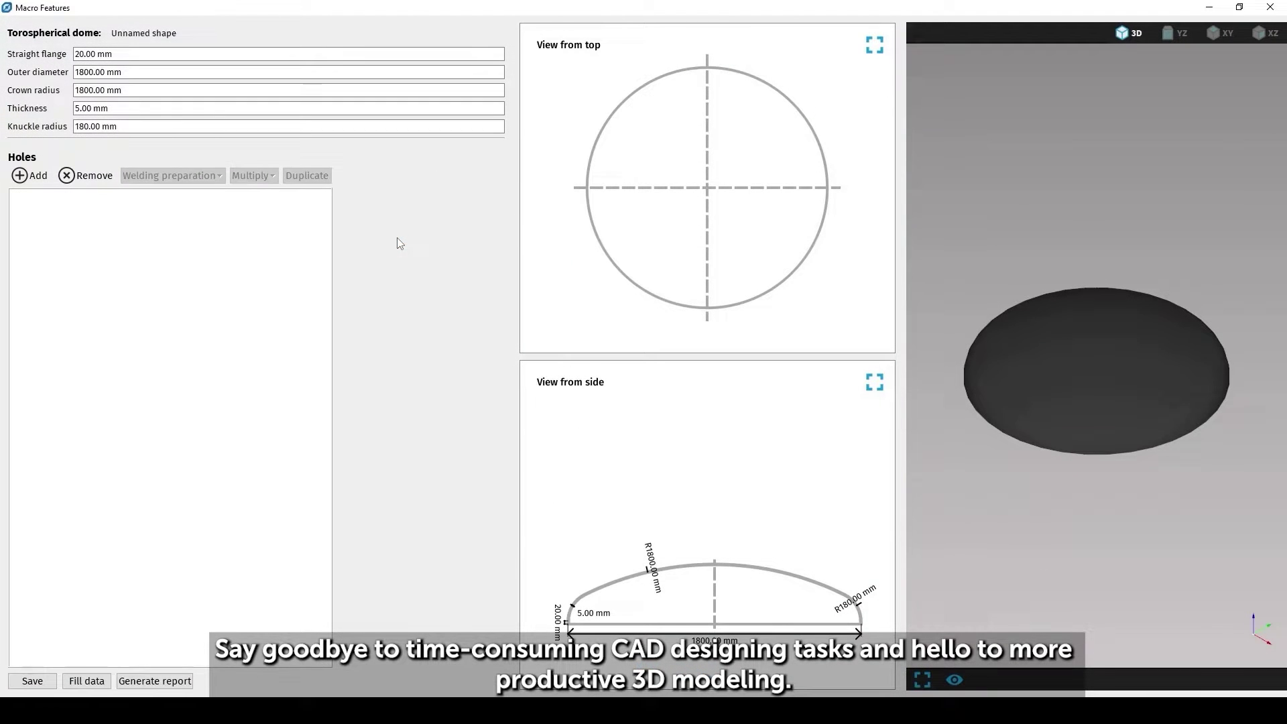
{"action": "double_click", "coordinate": [148, 33]}
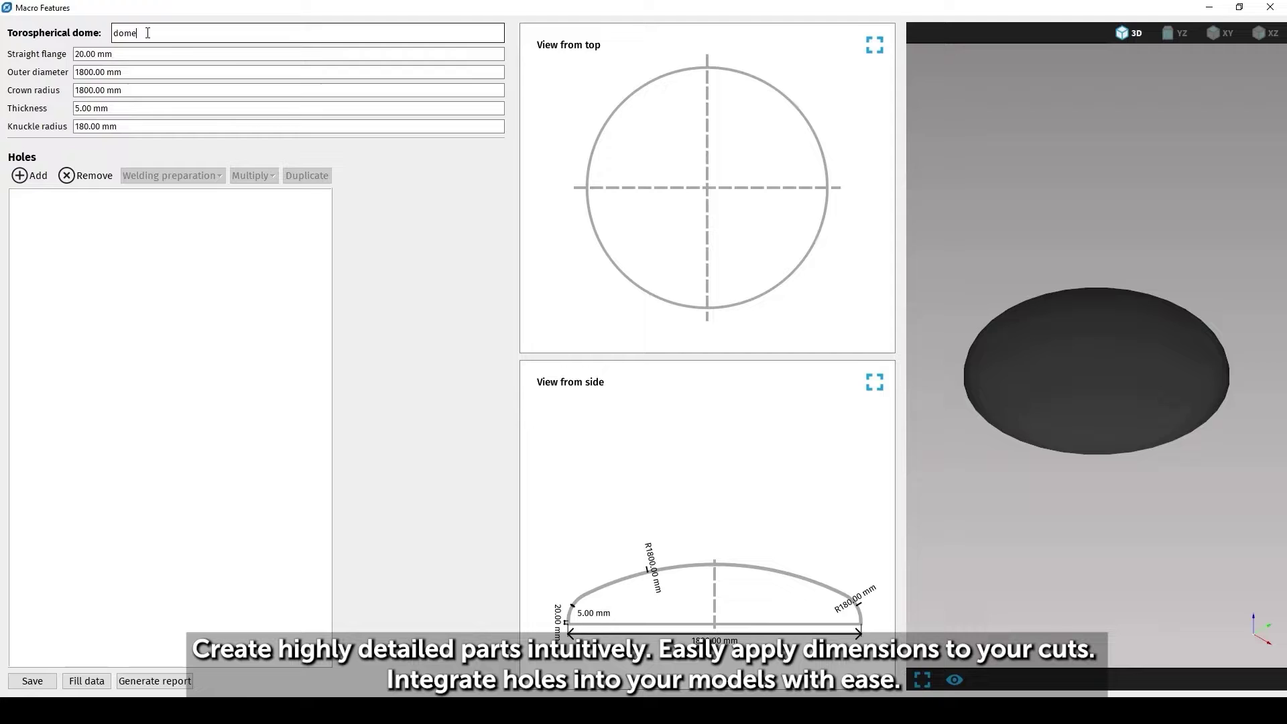
{"action": "key", "text": "Return"}
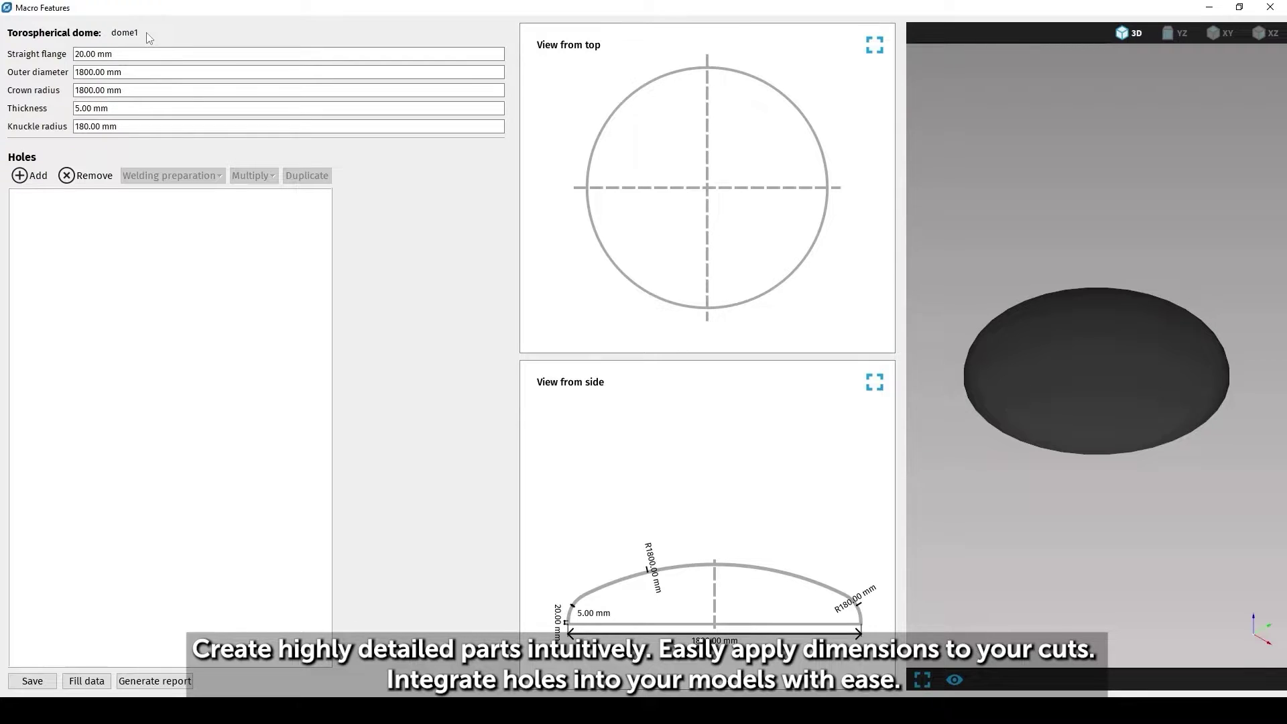
- Add a cylindrical hole, a slot hole and a cut-around feature to dome1
{"action": "left_click", "coordinate": [26, 176]}
{"action": "left_click", "coordinate": [50, 205]}
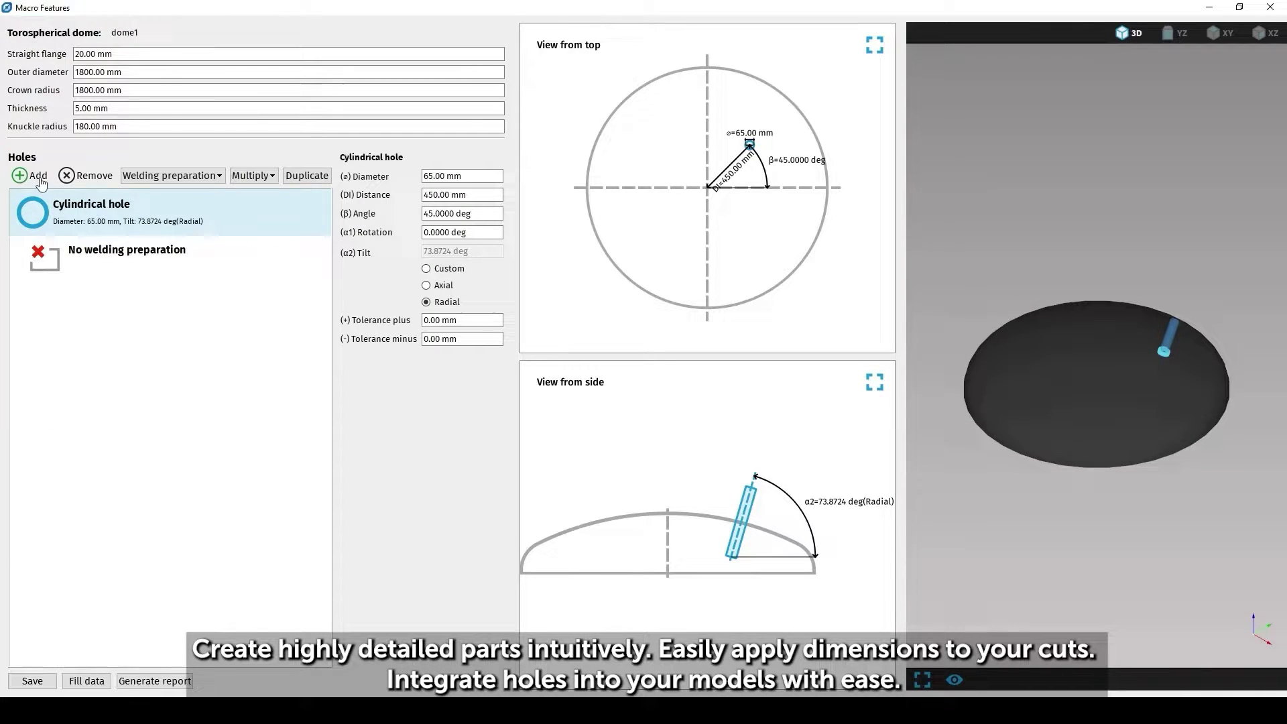
{"action": "left_click", "coordinate": [37, 180]}
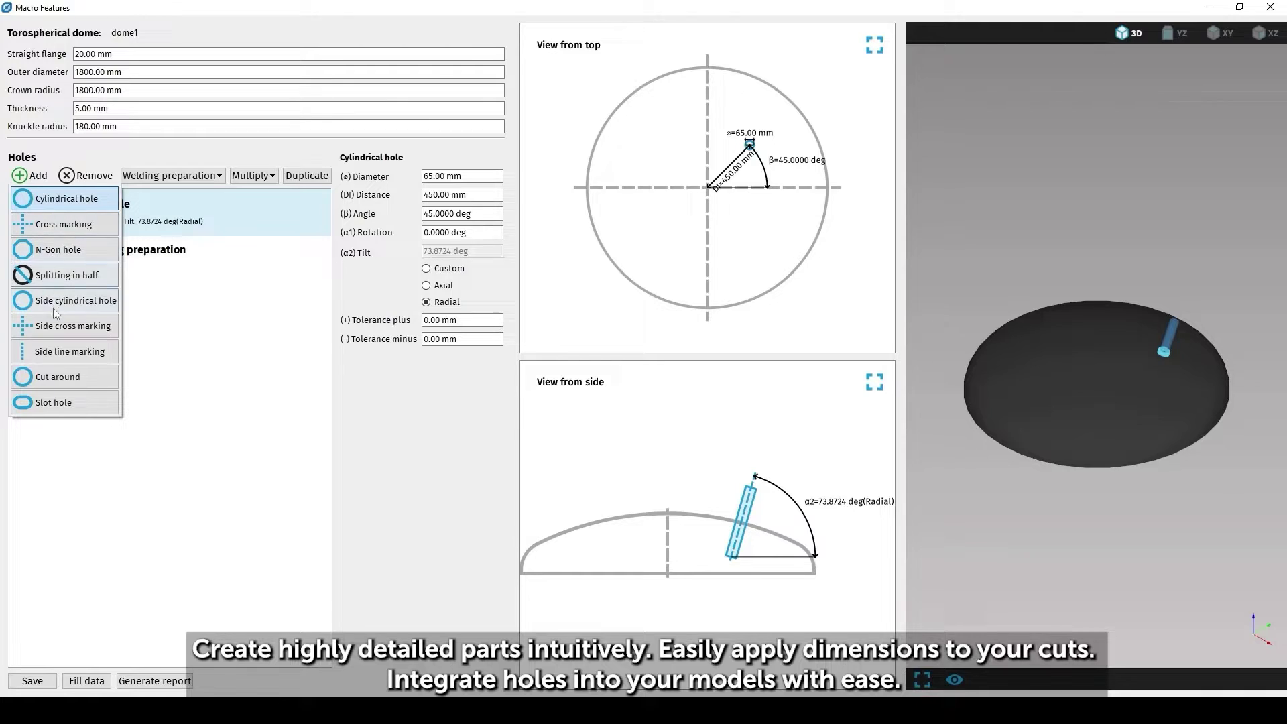
{"action": "left_click", "coordinate": [54, 402]}
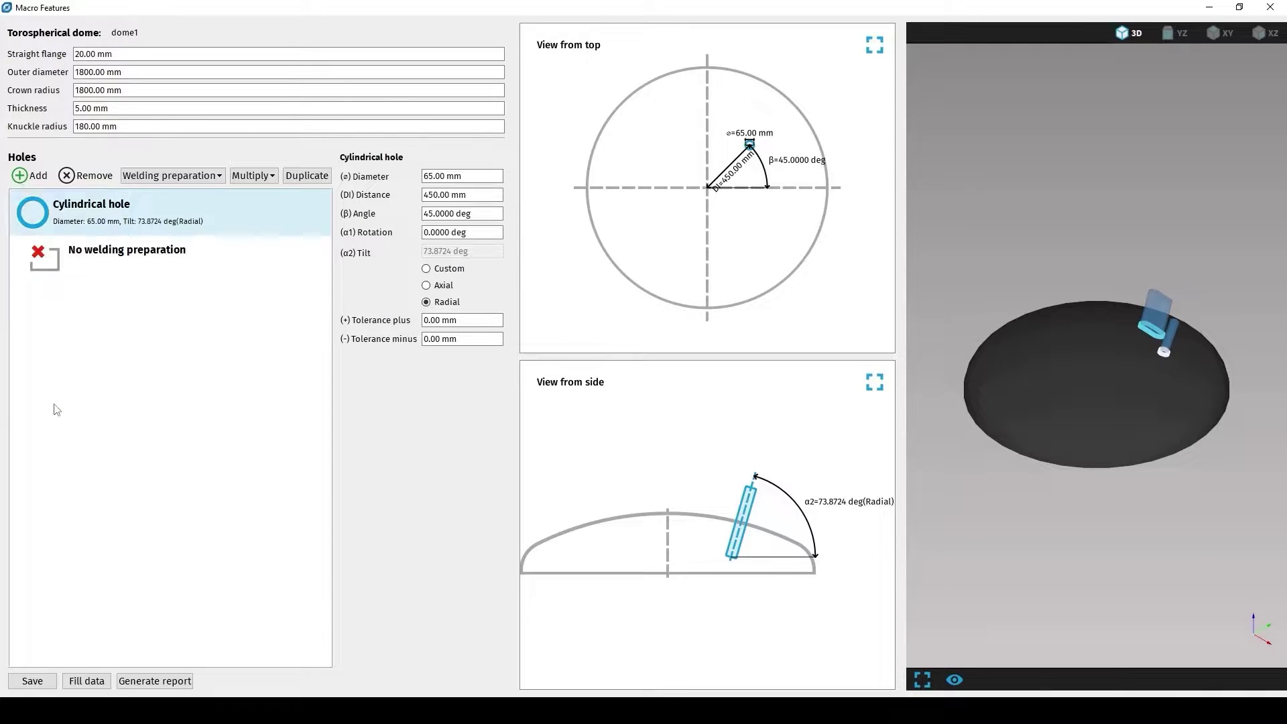
{"action": "left_click", "coordinate": [29, 177]}
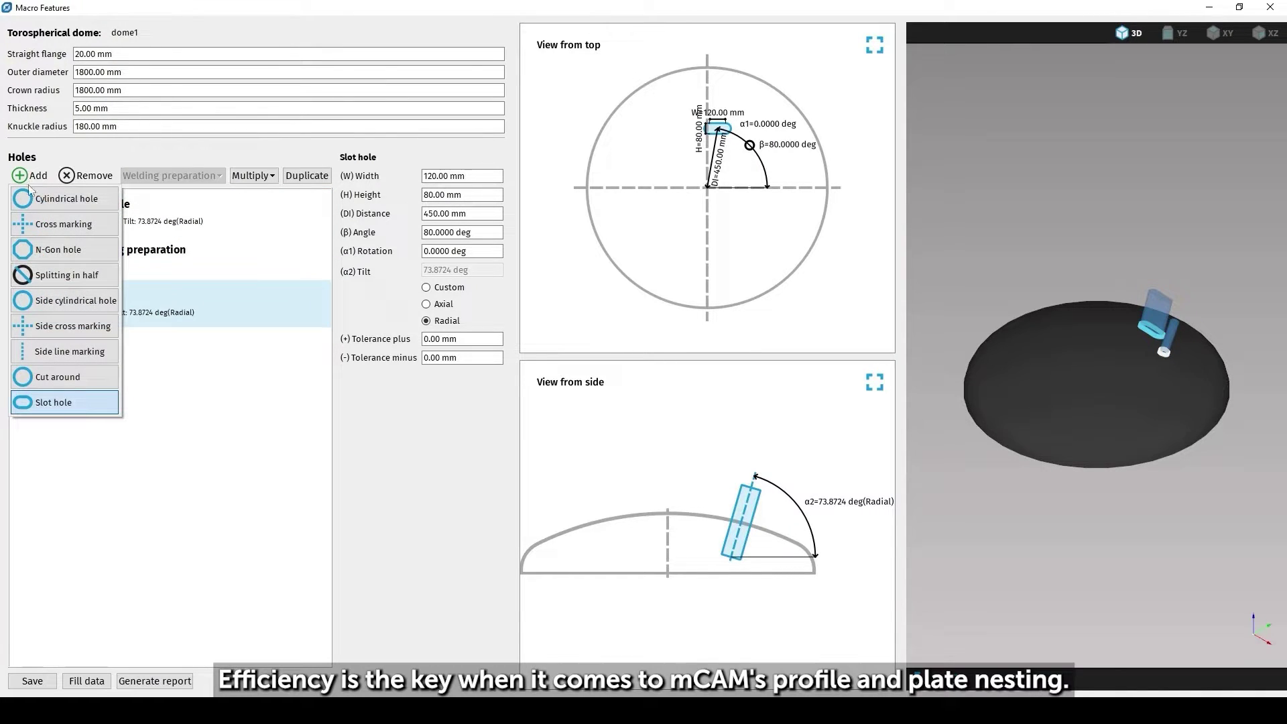
{"action": "left_click", "coordinate": [42, 379]}
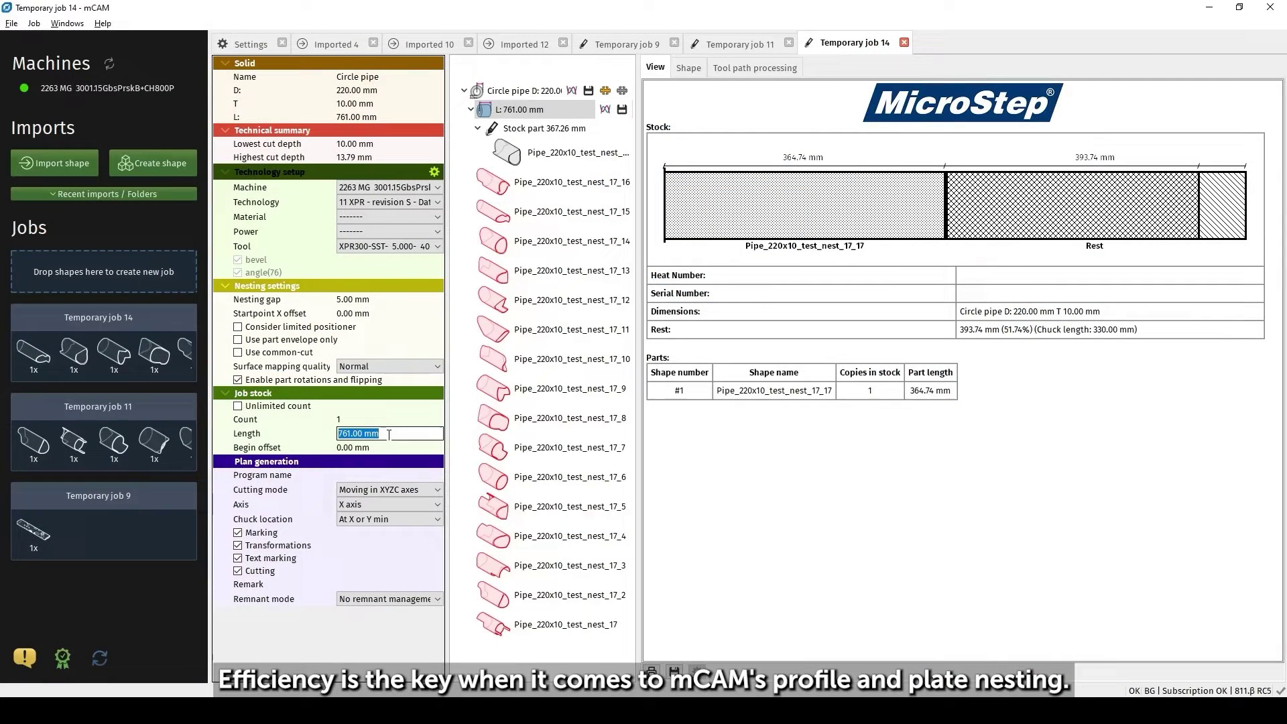
- Set the job stock length to 8000 mm, nest the pipe parts, and view the stock in 3D
{"action": "left_click", "coordinate": [389, 435]}
{"action": "type", "text": "8000"}
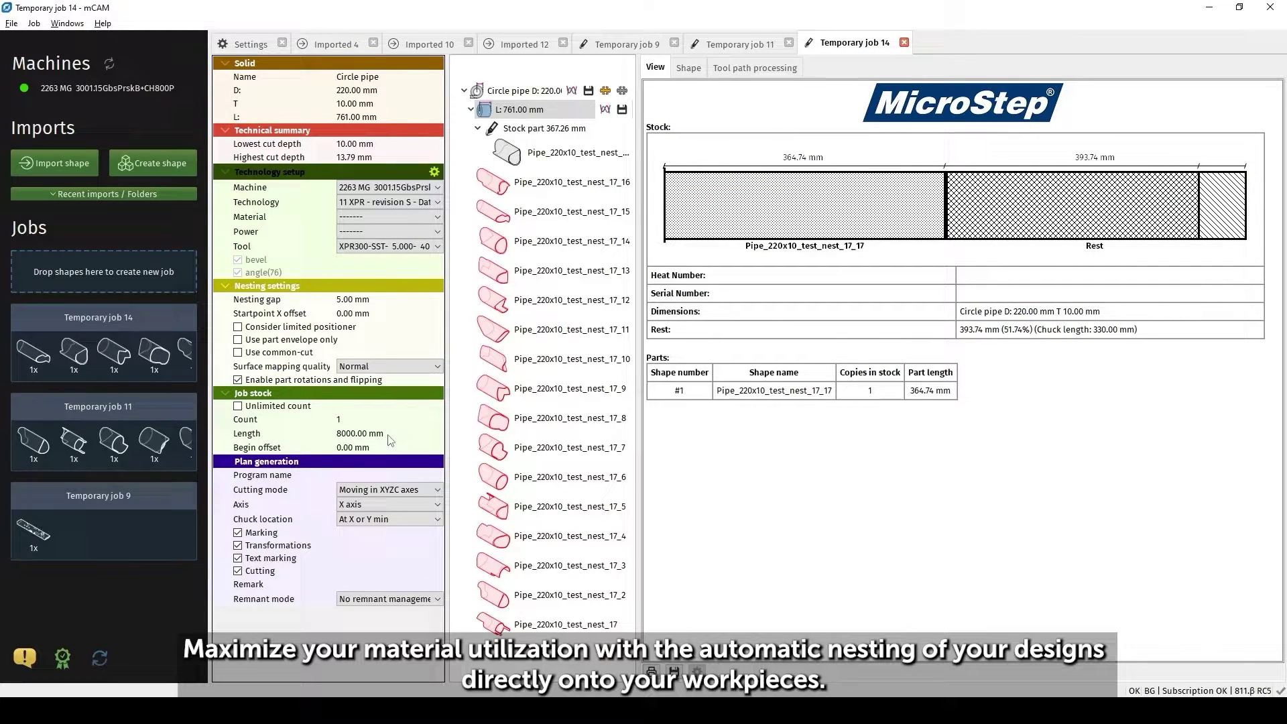
{"action": "left_click", "coordinate": [622, 90]}
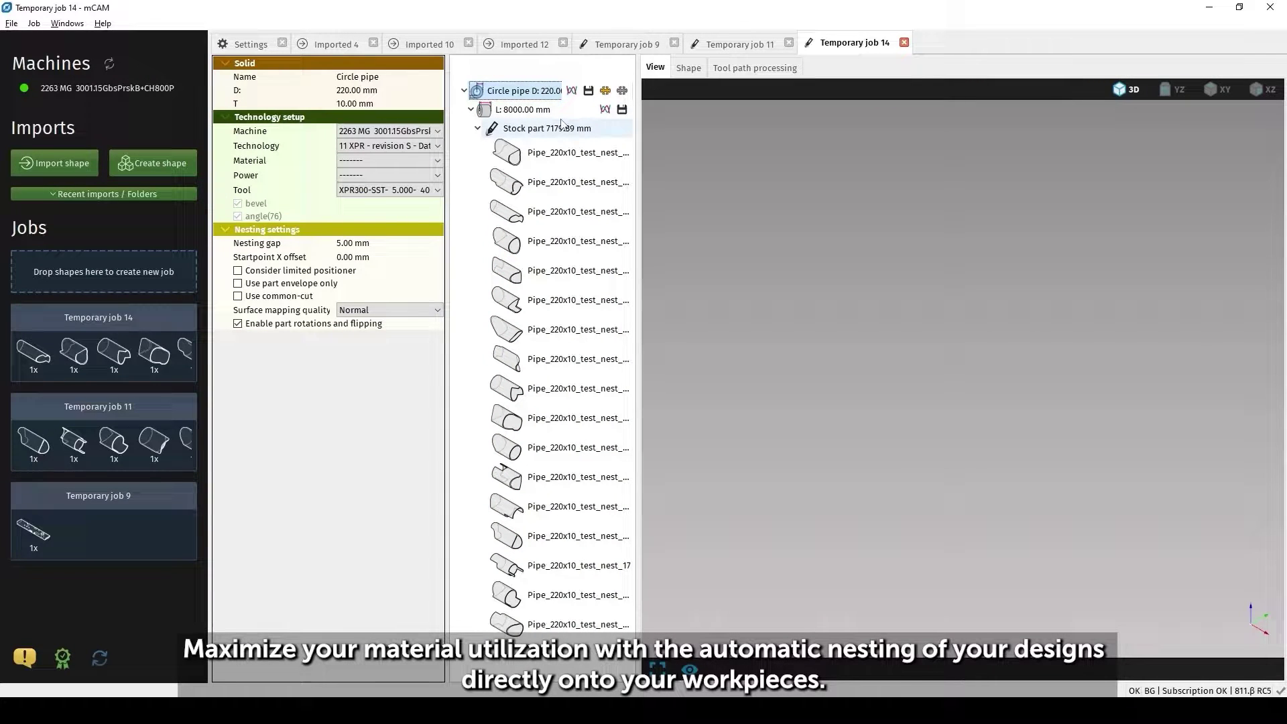
{"action": "left_click", "coordinate": [546, 128]}
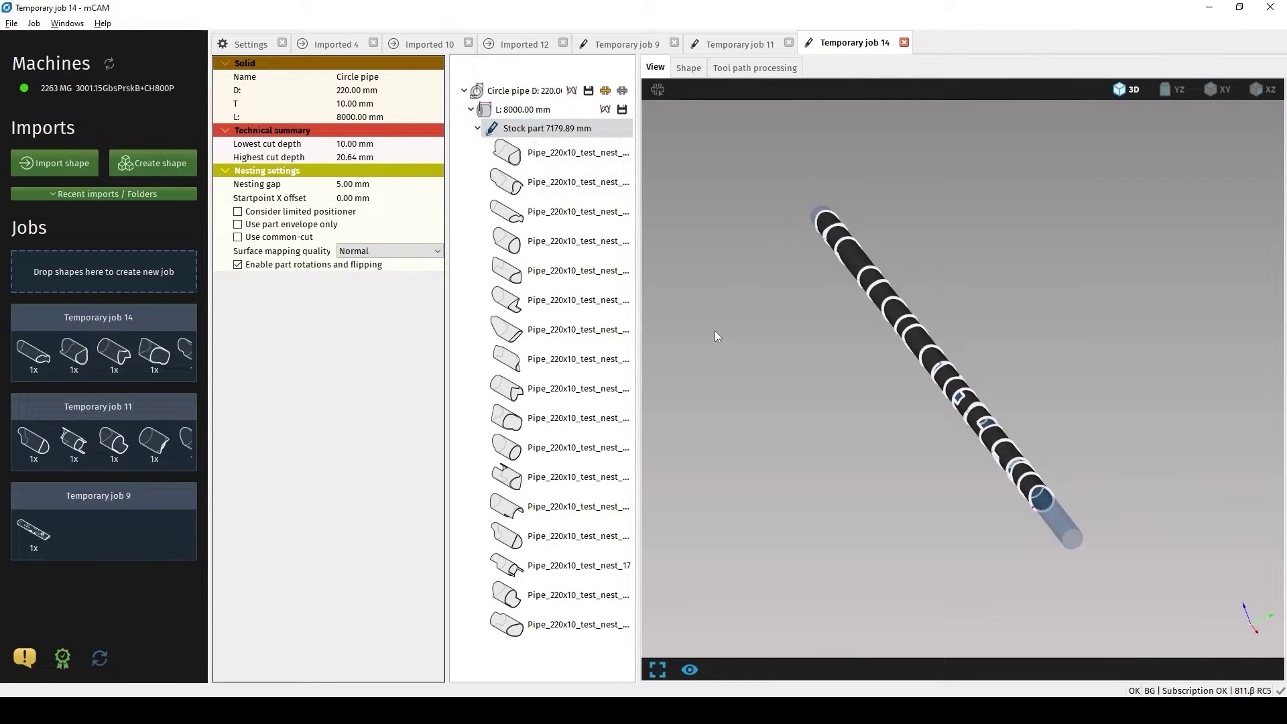
{"action": "middle_click_drag", "start_coordinate": [986, 372], "coordinate": [767, 236]}
- Scroll up through the pipe cutting job's Floating Simulation window
{"action": "scroll", "coordinate": [852, 344], "scroll_direction": "up", "scroll_amount": 4}
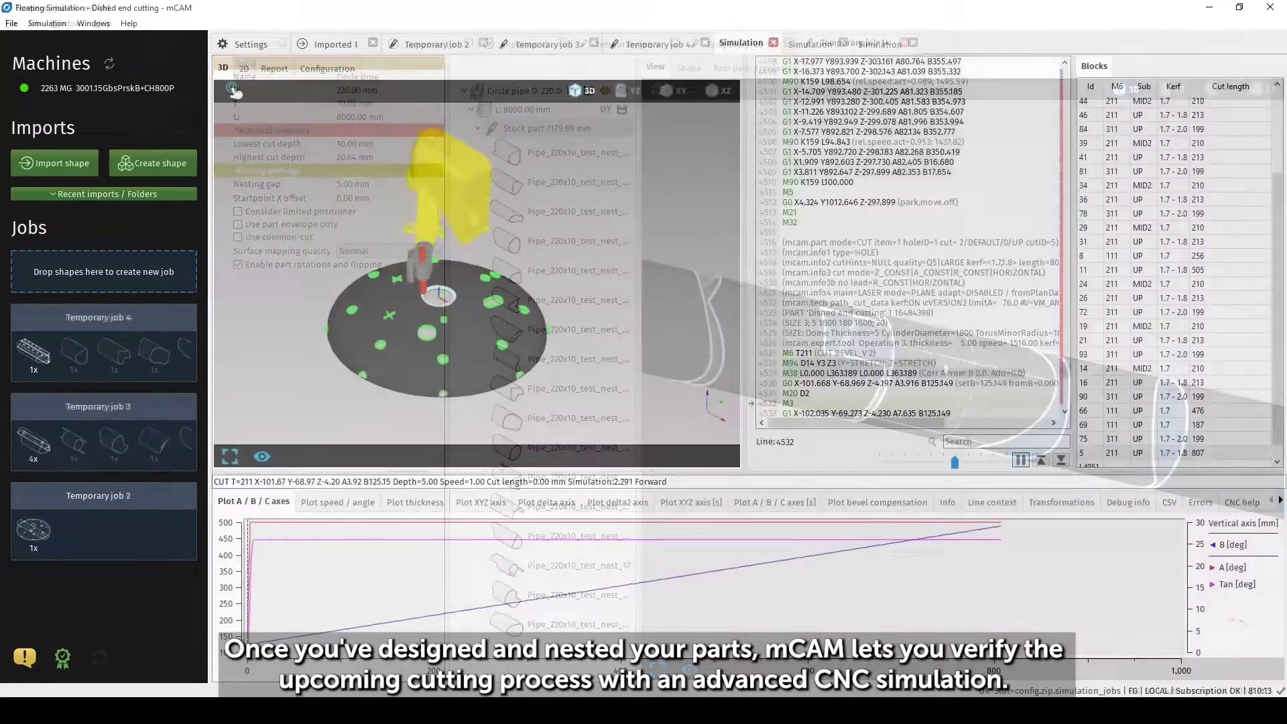